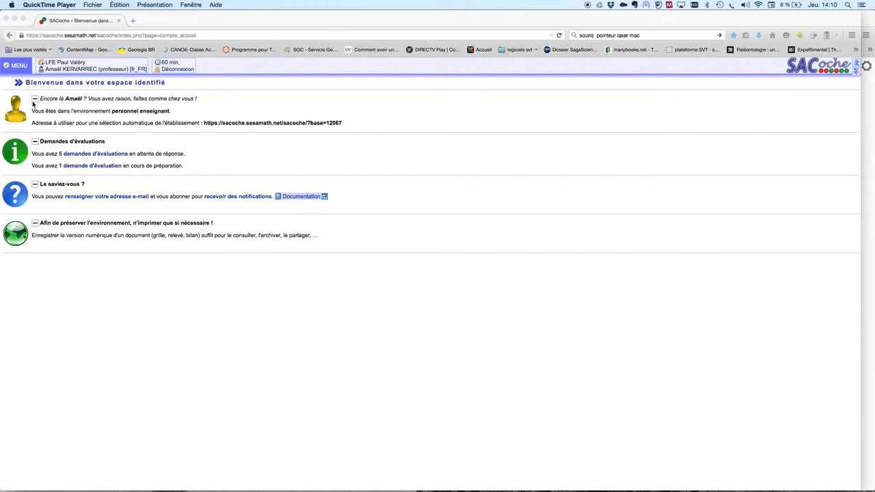
Open the grade and appreciation entry of the Bulletin scolaire for class 3ÈMEC, Trimestre 2 2014.
click(25, 68)
click(25, 69)
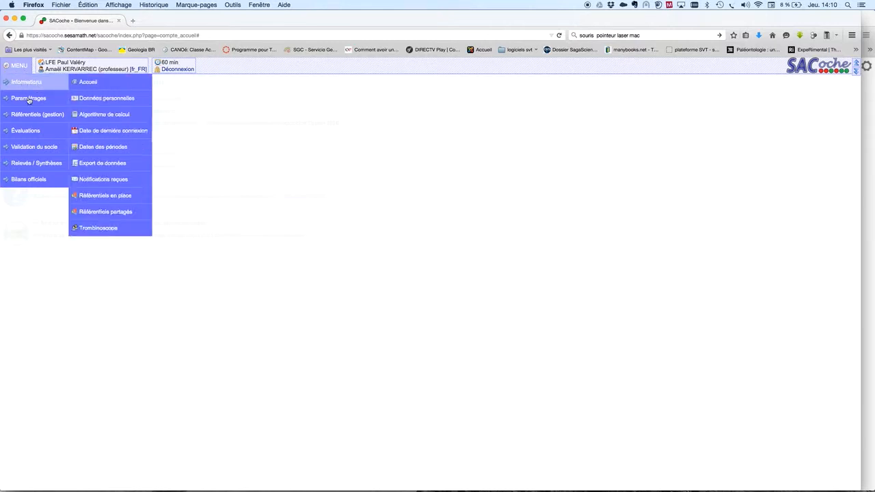
mouse_move(34, 181)
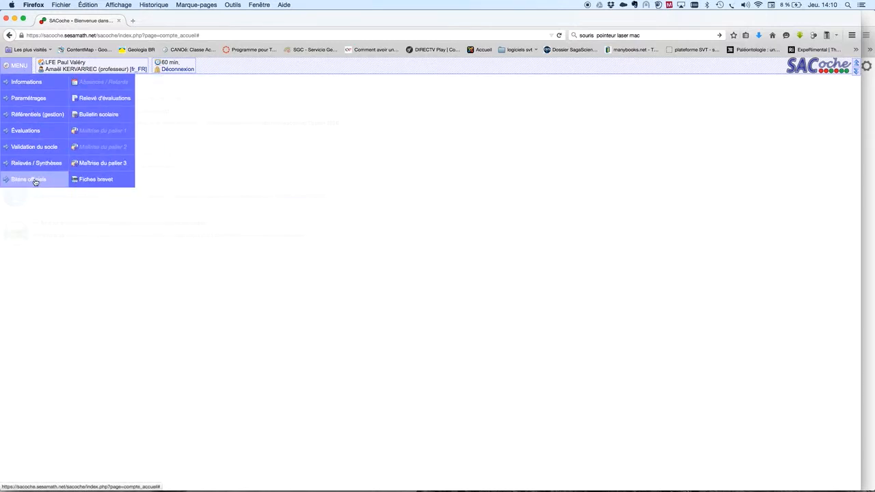
click(99, 115)
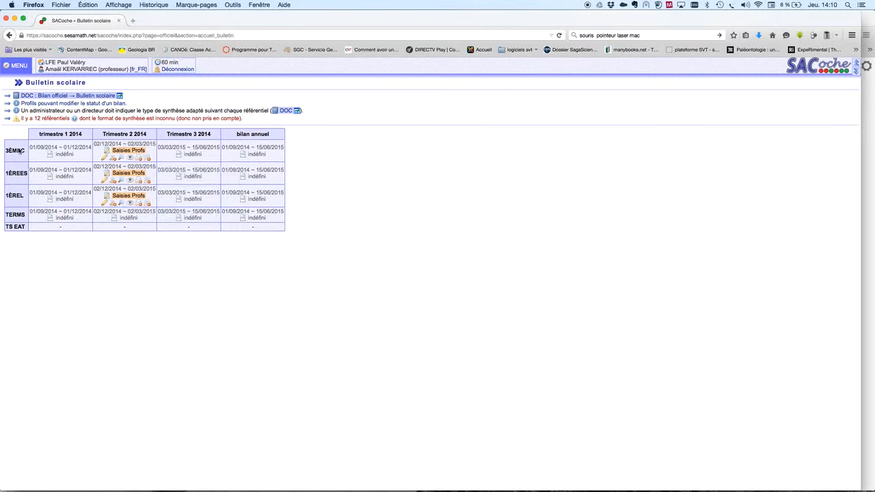
mouse_move(114, 159)
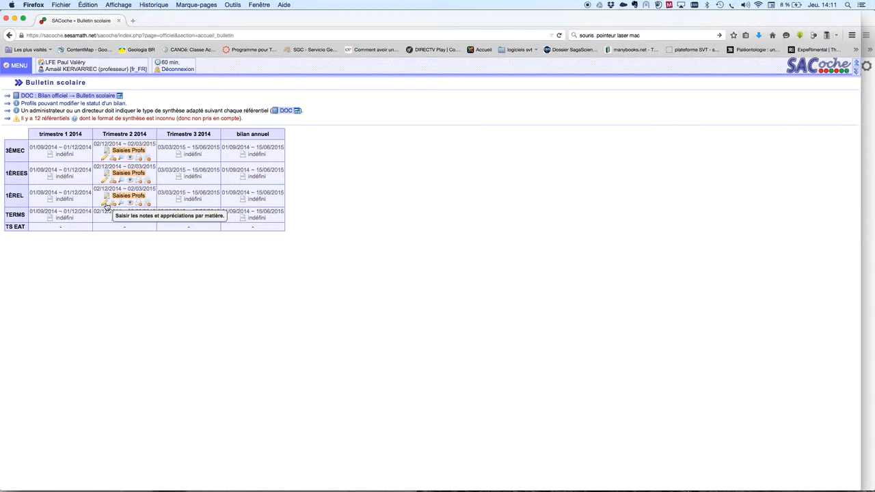
click(104, 159)
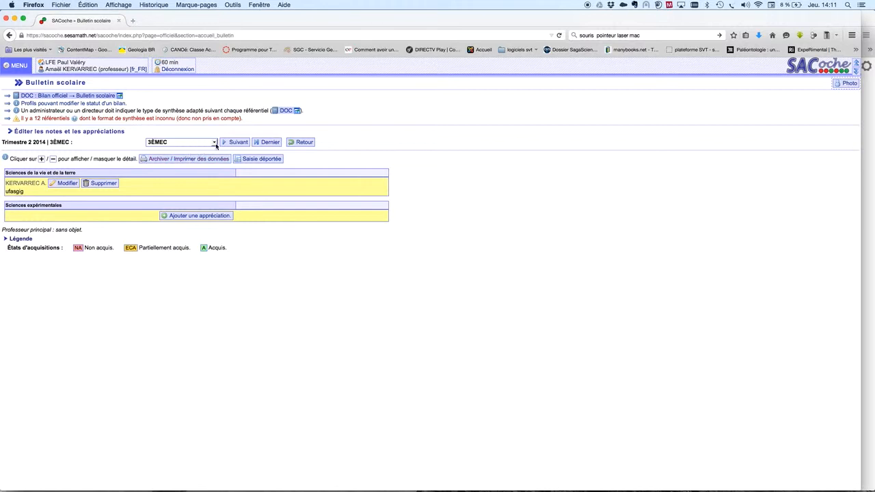
click(214, 142)
click(215, 142)
drag(141, 136, 174, 143)
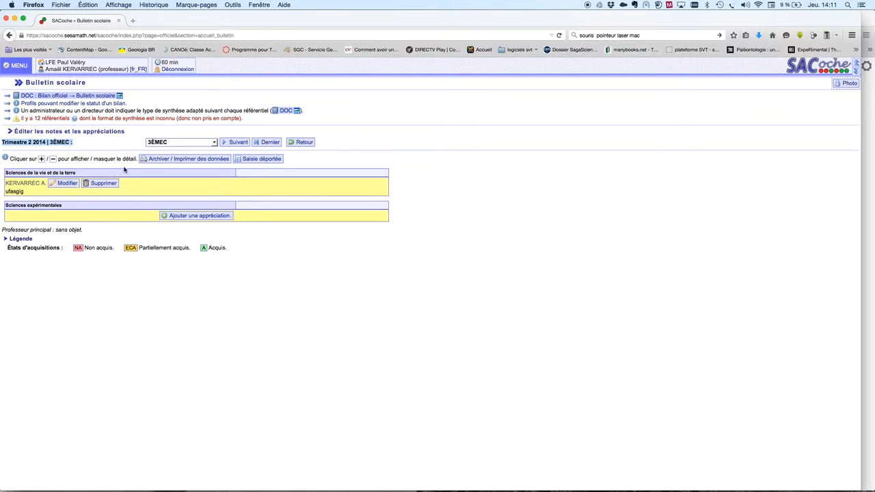
Replace the class appreciation for Sciences de la vie et de la terre with "bonne classe" and validate it.
click(67, 183)
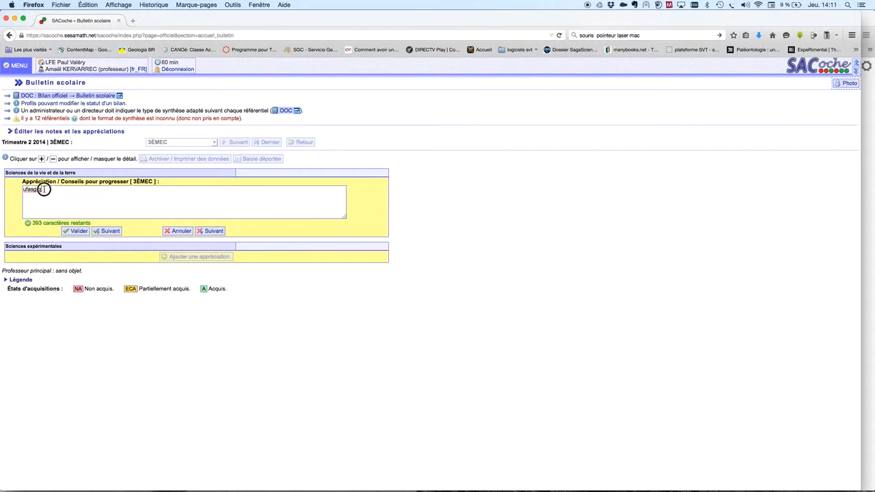
drag(43, 190, 5, 190)
text(bonne classe)
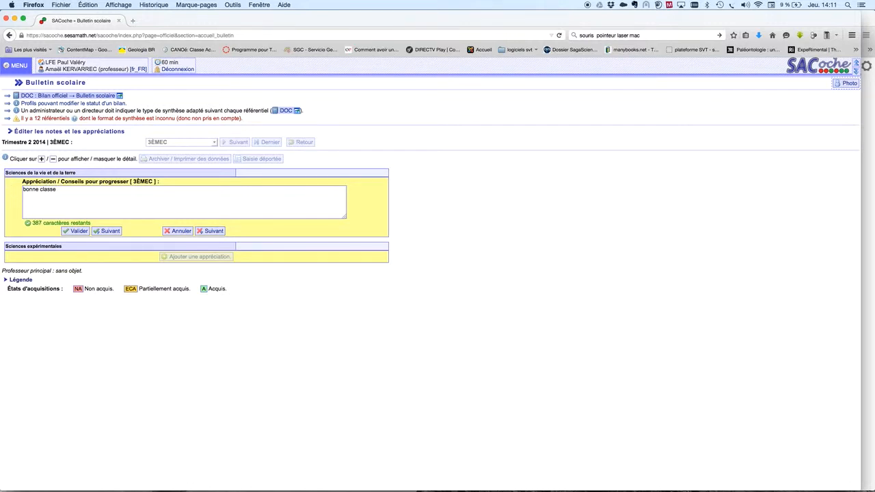
click(81, 231)
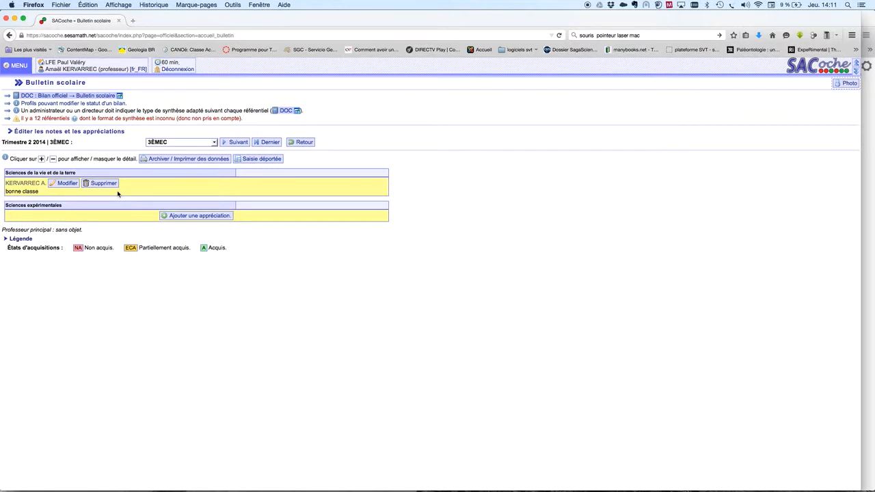
Add the class appreciation "manque d'autonomie" for Sciences expérimentales, saving it and moving on to the first student.
click(181, 216)
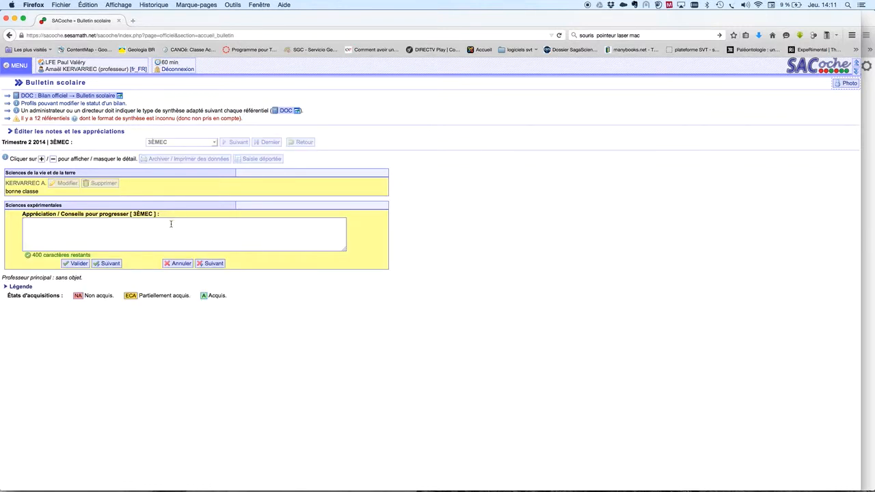
text(manque d'autonomie)
click(110, 264)
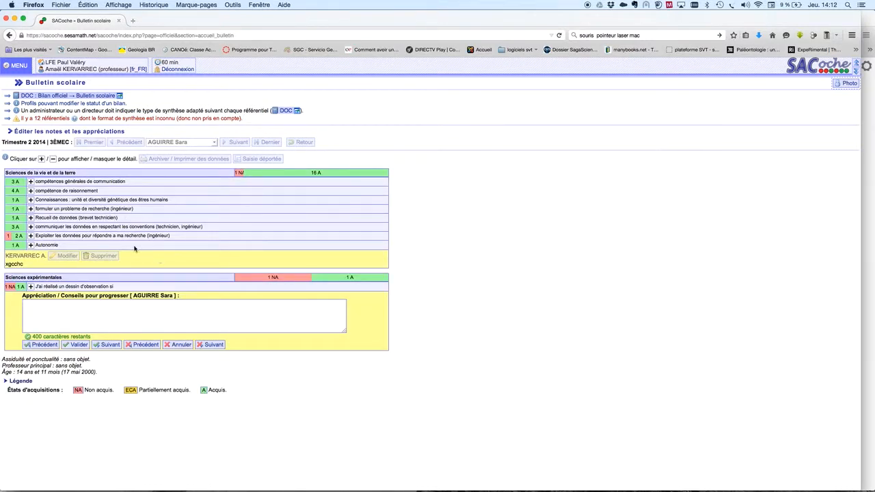
Examine the first student's detailed results for "compétences générales de communication" and "Exploiter les données pour répondre a ma recherche (ingénieur)".
click(44, 344)
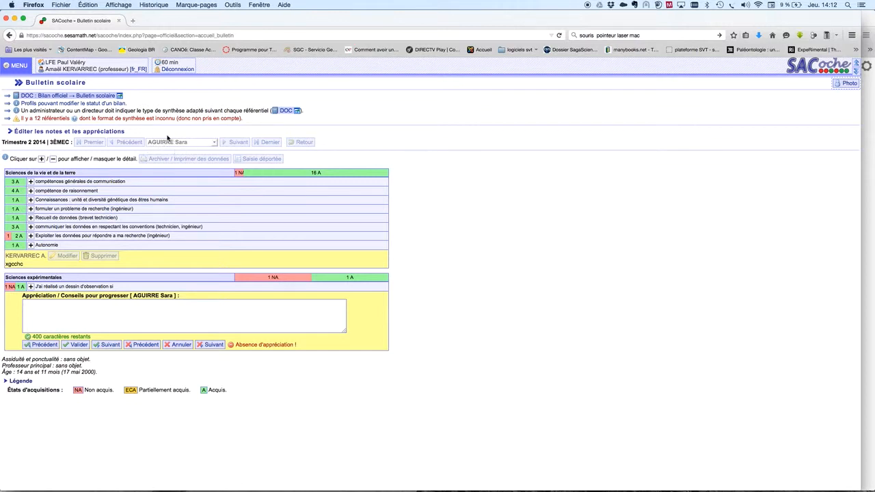
click(31, 182)
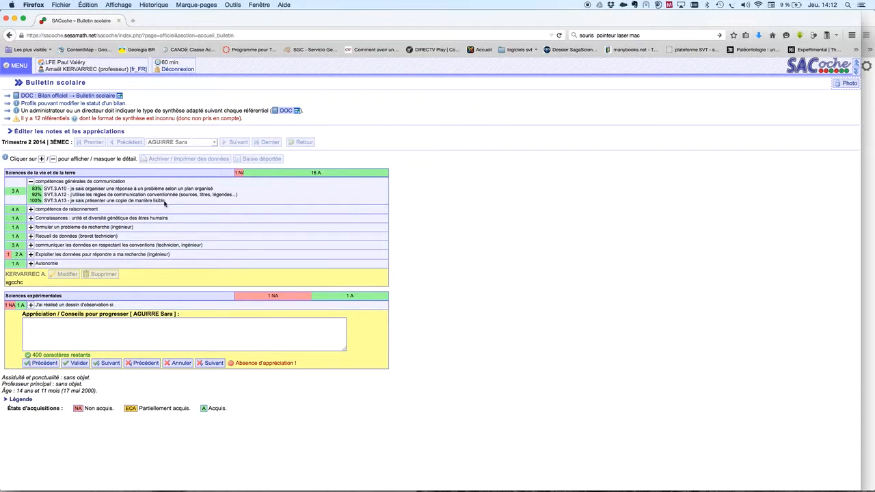
click(31, 183)
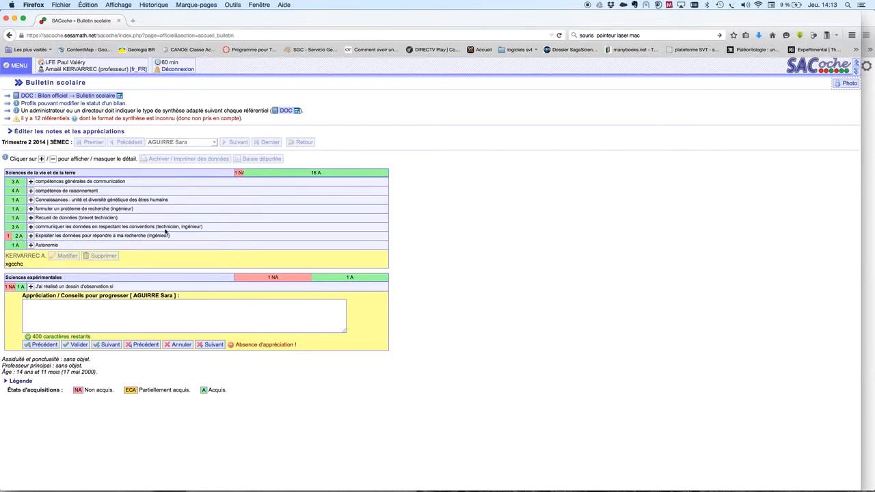
click(30, 236)
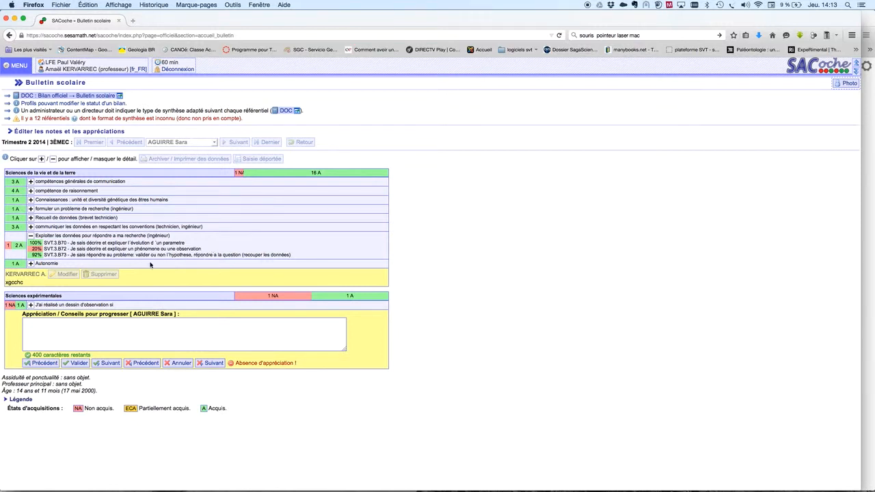
click(73, 328)
Skip to the next student without saving and validate the appreciation "ffjhgjg" for Sciences expérimentales, with the "Exploiter les données" details expanded.
click(211, 365)
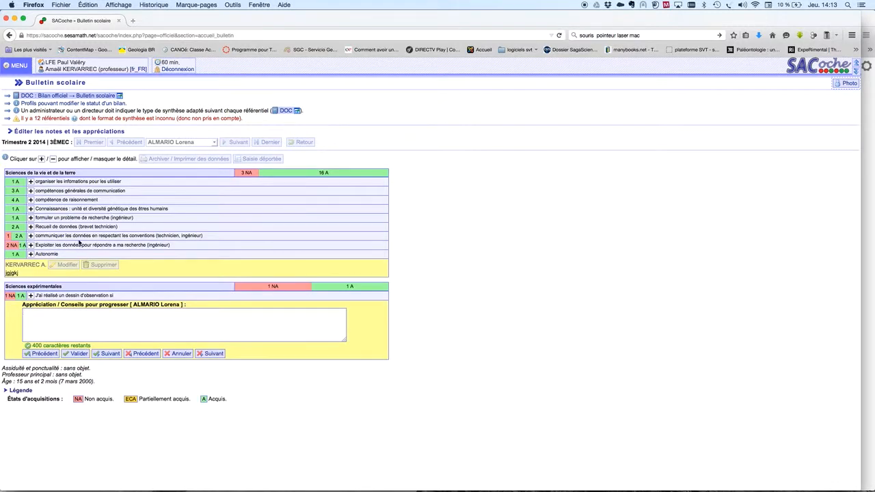
click(30, 246)
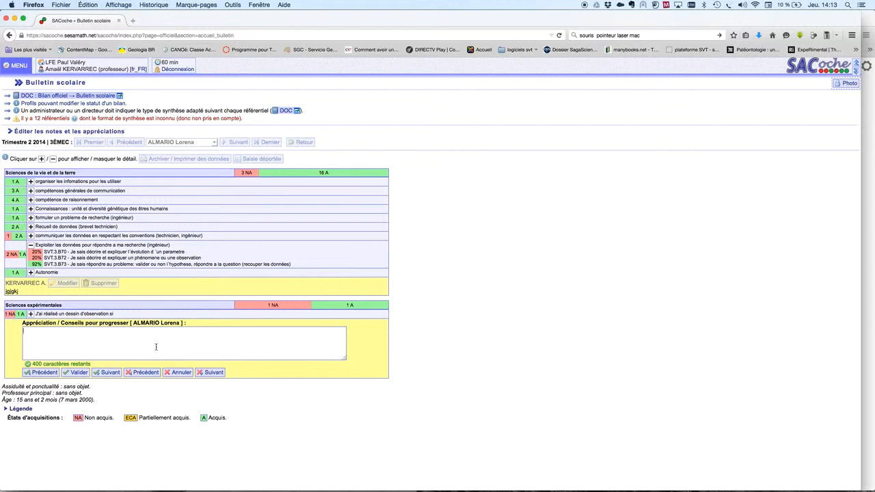
text(jhgjg)
click(83, 373)
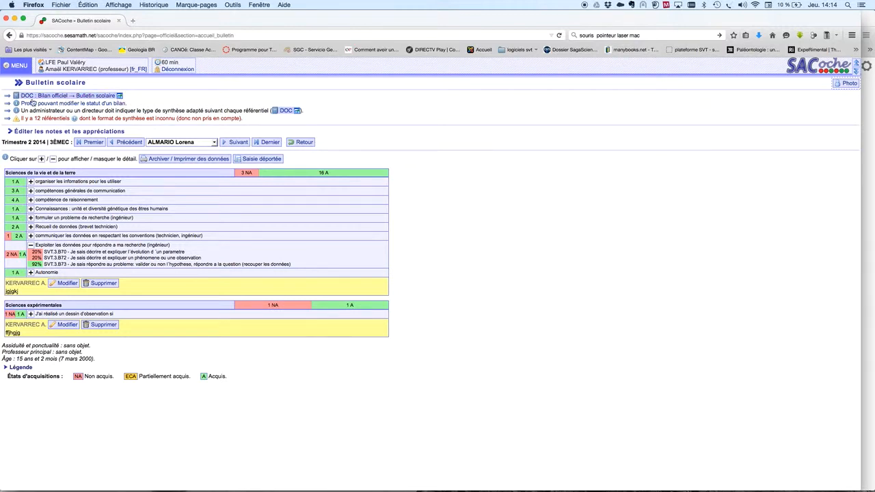
Return to the Bulletin scolaire overview and reopen the Trimestre 2 2014 appreciation entry for class 3ÈMEC.
mouse_move(22, 73)
mouse_move(28, 179)
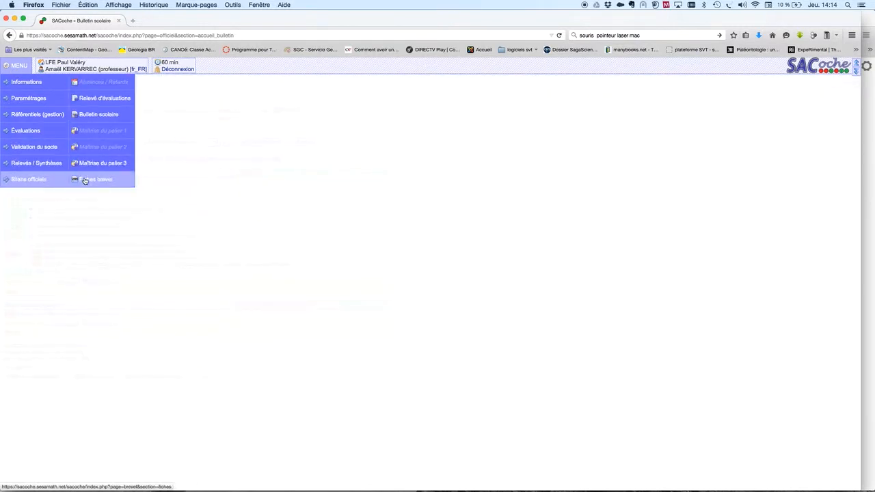
click(99, 116)
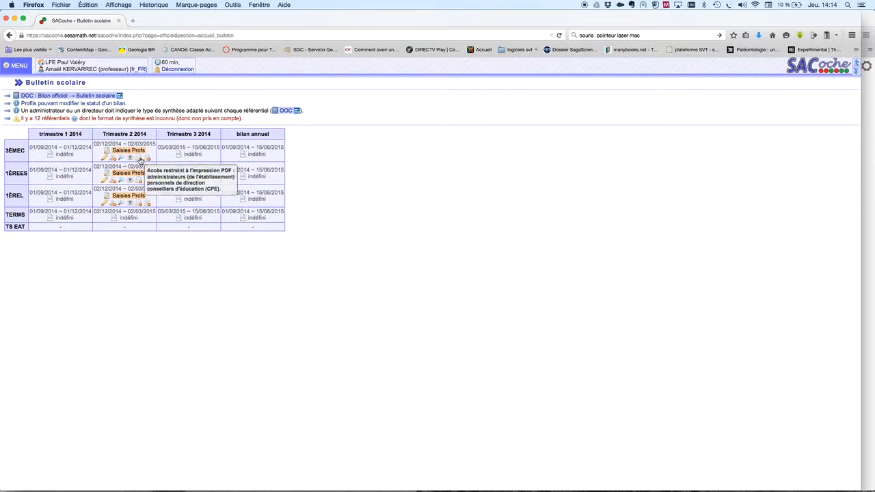
click(19, 65)
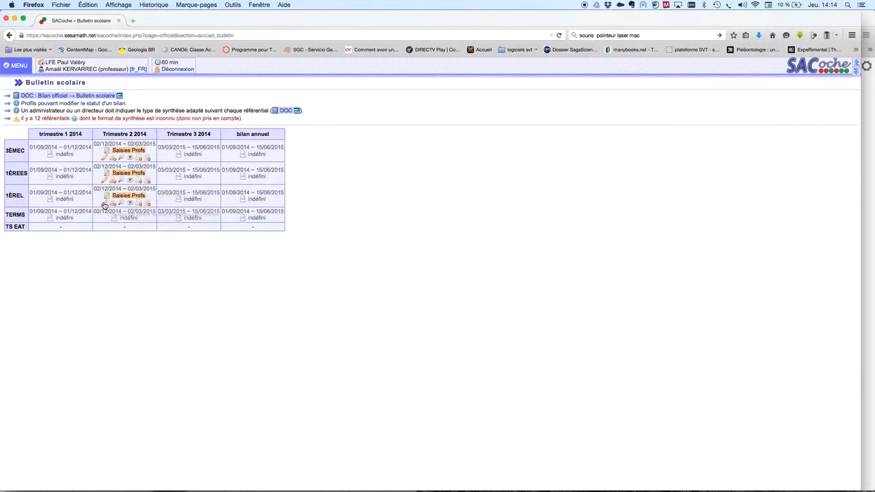
click(106, 158)
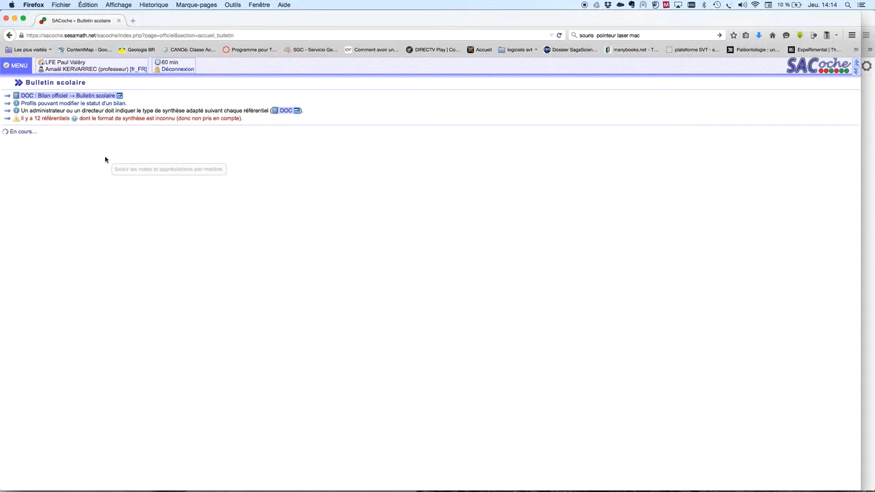
Generate the PDF of own appreciations for each student and the class group, view it, and close the archiving dialog.
click(172, 160)
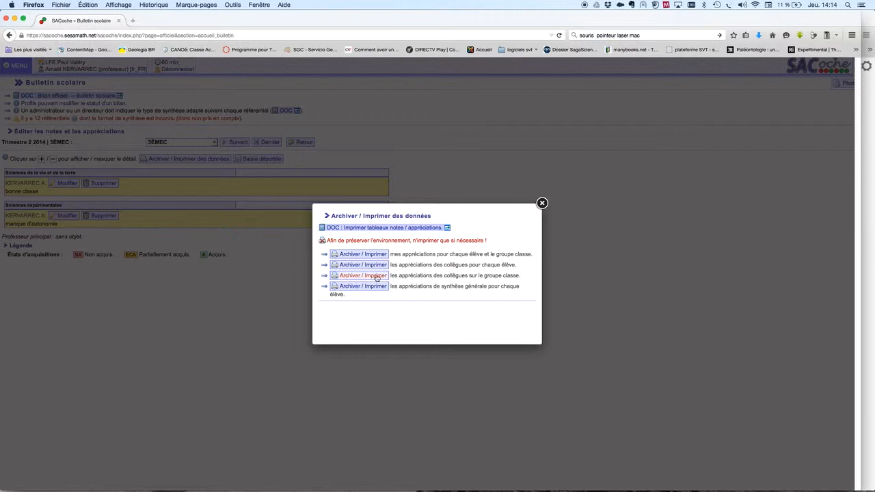
click(363, 254)
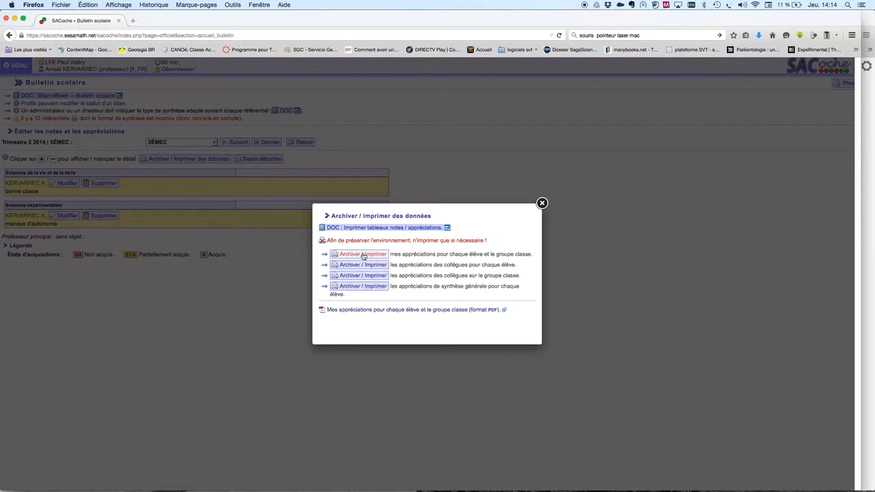
click(408, 311)
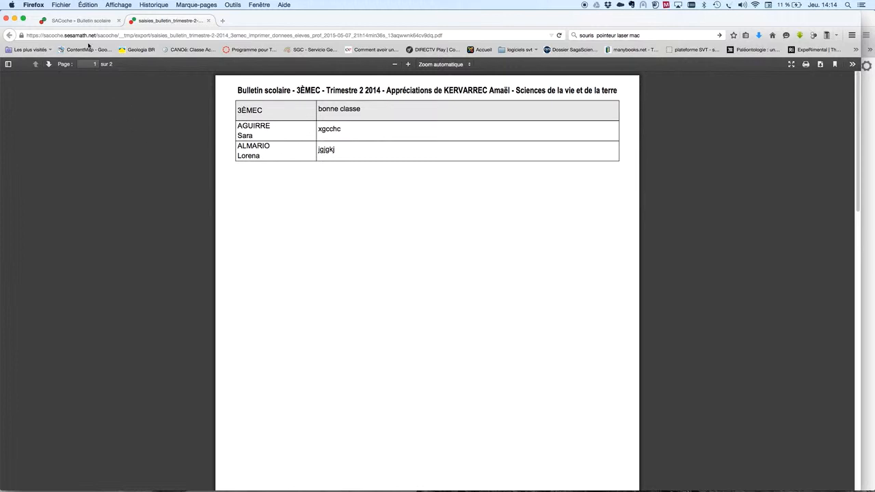
click(80, 22)
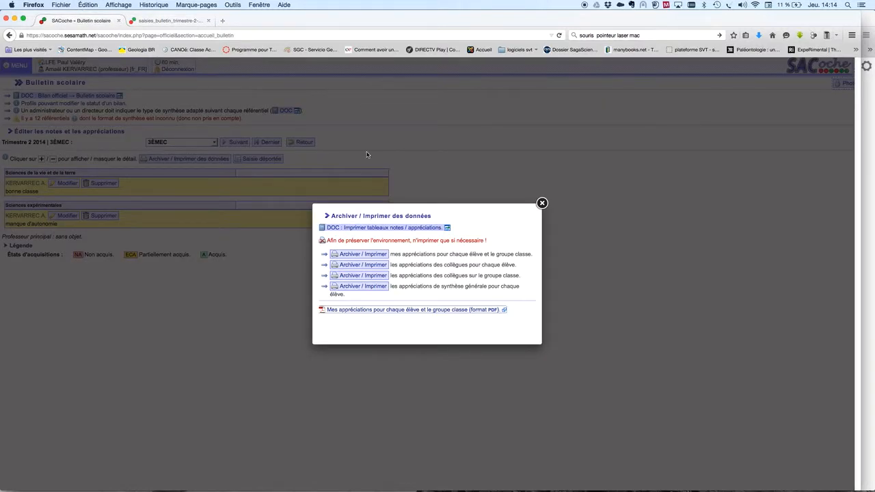
click(542, 203)
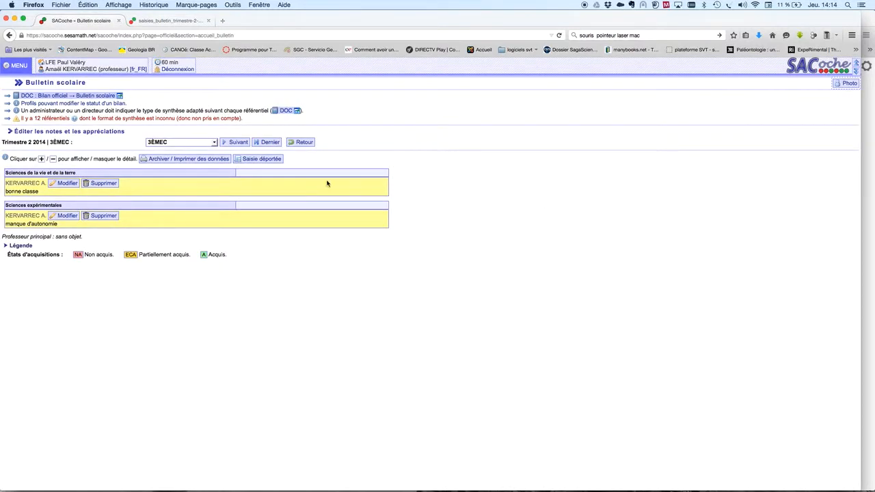